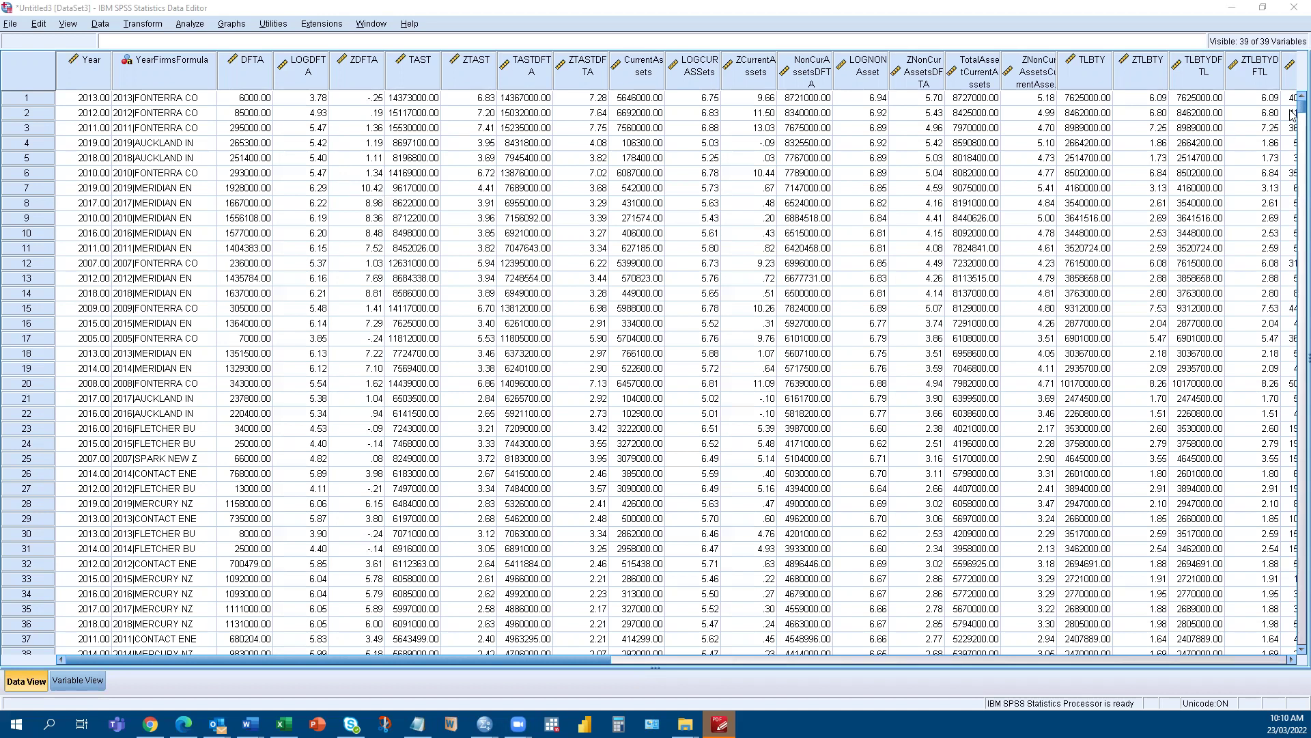
Step: Scroll through the data, then open Analyze > Regression > Linear
{"action": "scroll", "coordinate": [1292, 274], "scroll_direction": "down", "scroll_amount": 20}
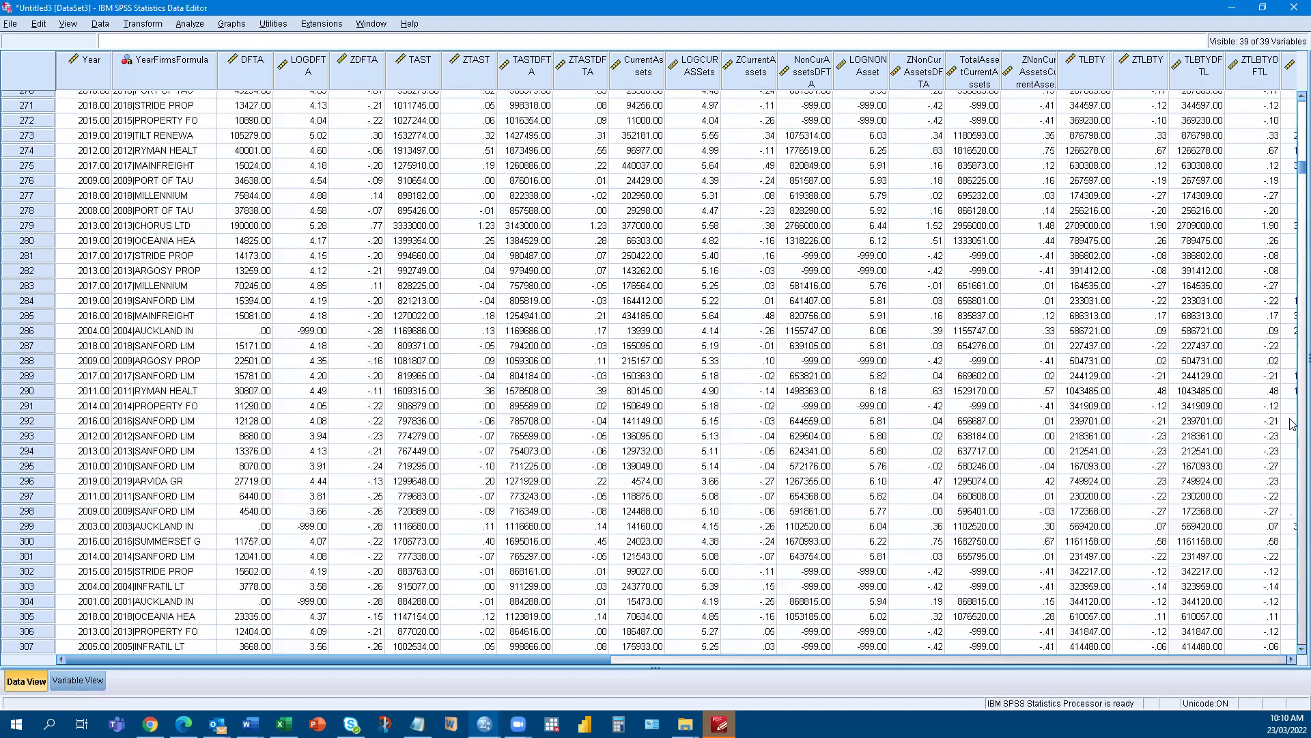
{"action": "scroll", "coordinate": [1292, 423], "scroll_direction": "down", "scroll_amount": 20}
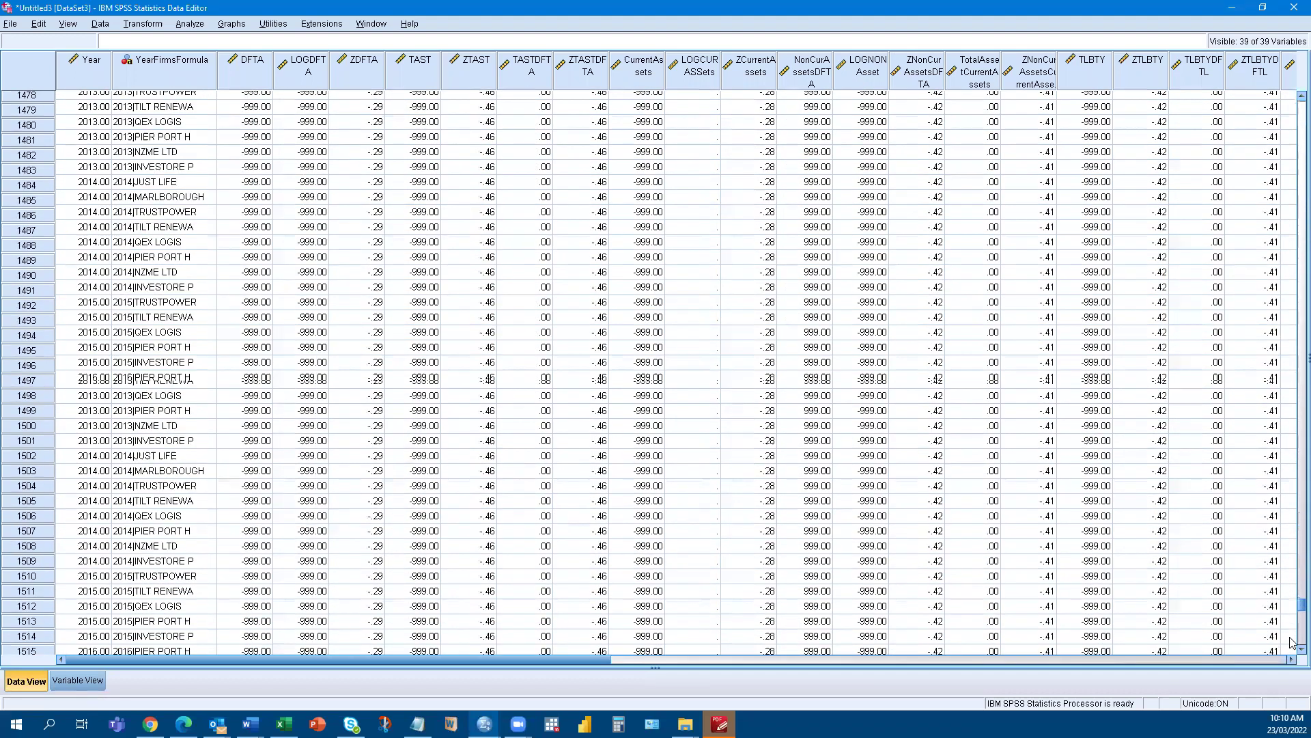
{"action": "scroll", "coordinate": [1293, 642], "scroll_direction": "down", "scroll_amount": 20}
{"action": "scroll", "coordinate": [1276, 632], "scroll_direction": "up", "scroll_amount": 10}
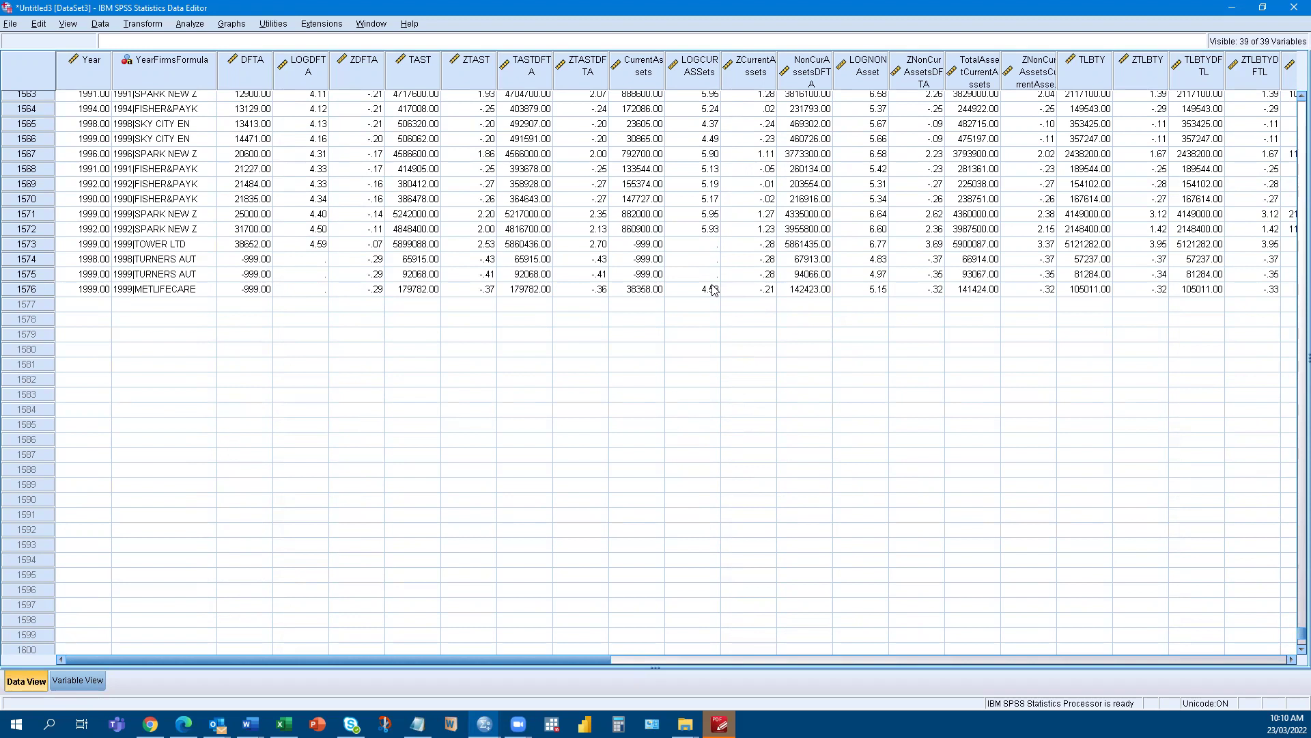
{"action": "left_click", "coordinate": [190, 28]}
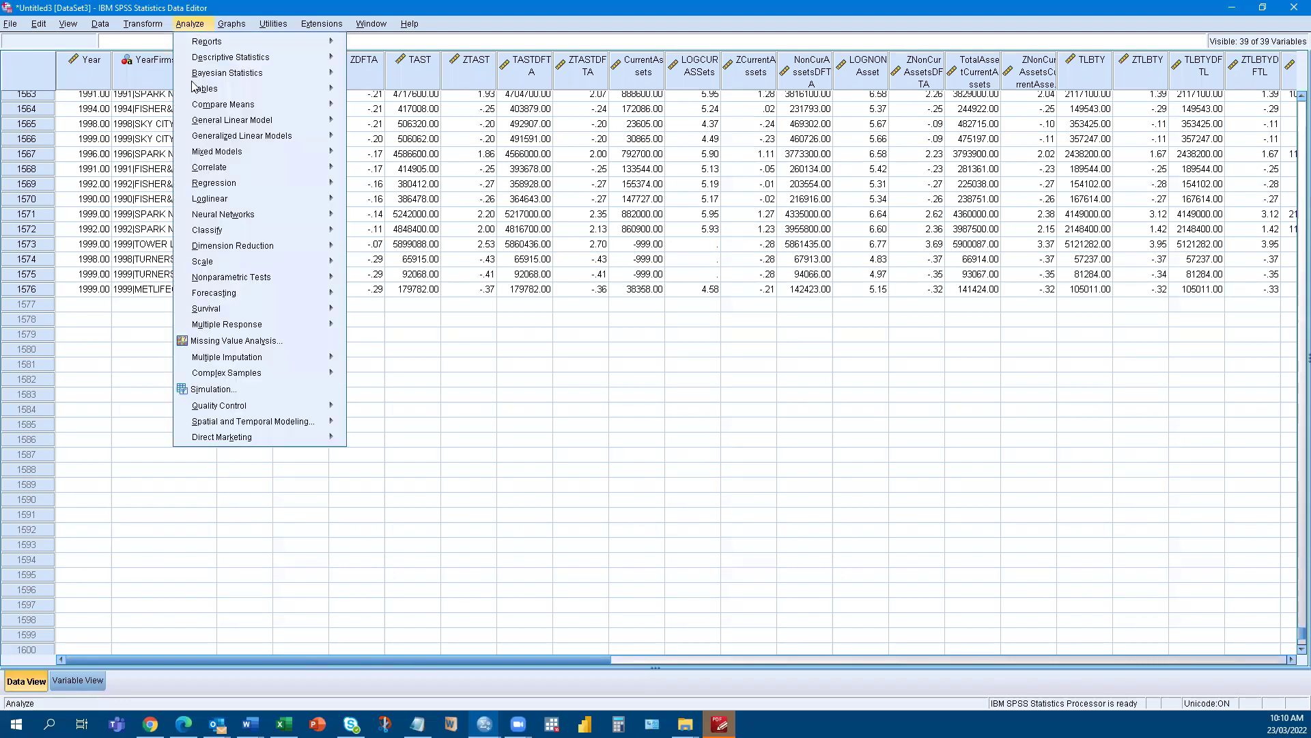
{"action": "mouse_move", "coordinate": [263, 187]}
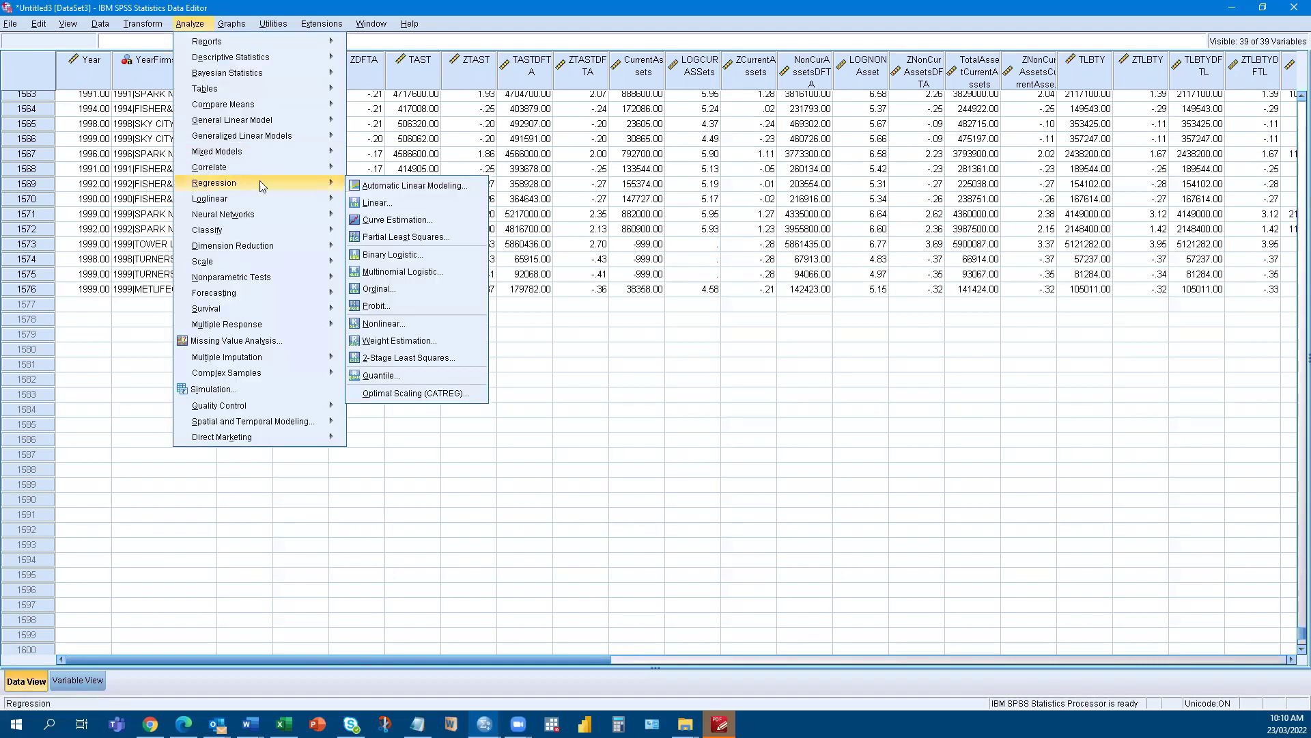
{"action": "left_click", "coordinate": [375, 204]}
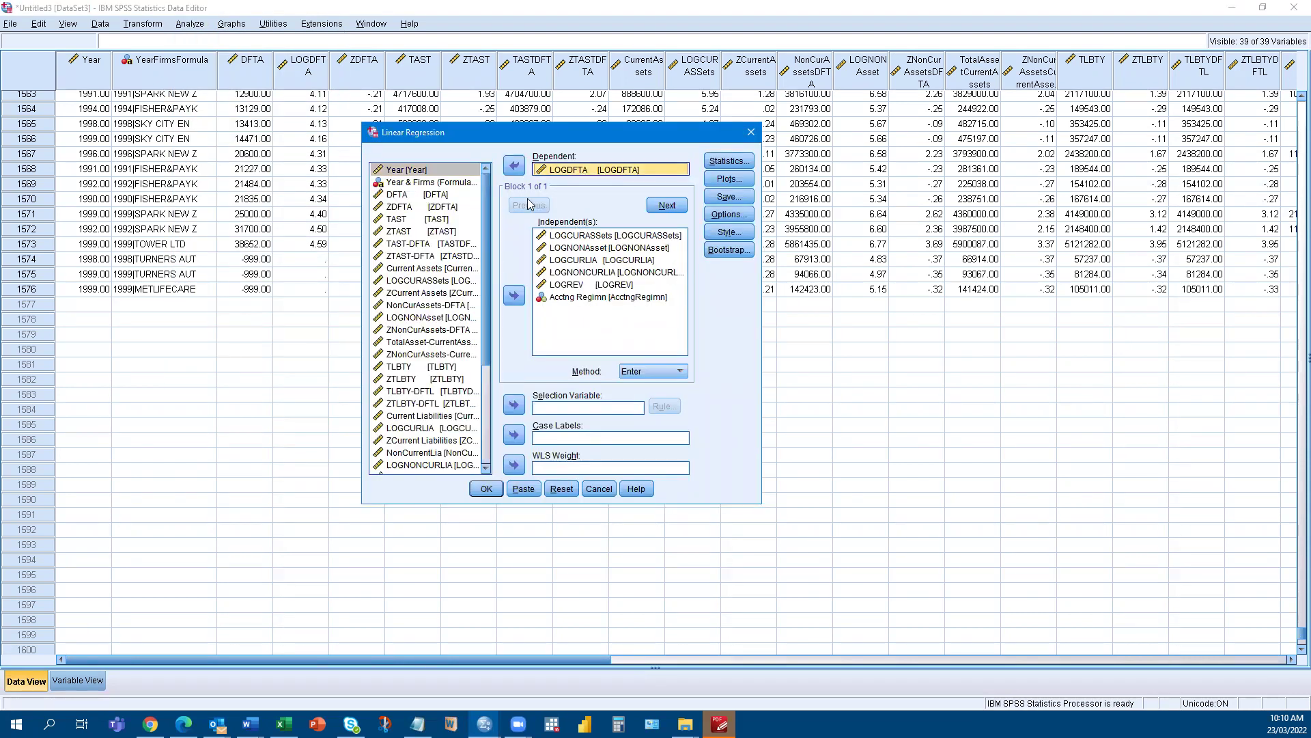
Step: Make LOGDFTA the dependent variable and enter the six predictors, including LOGREV and Acctng Regimn
{"action": "left_click", "coordinate": [514, 168]}
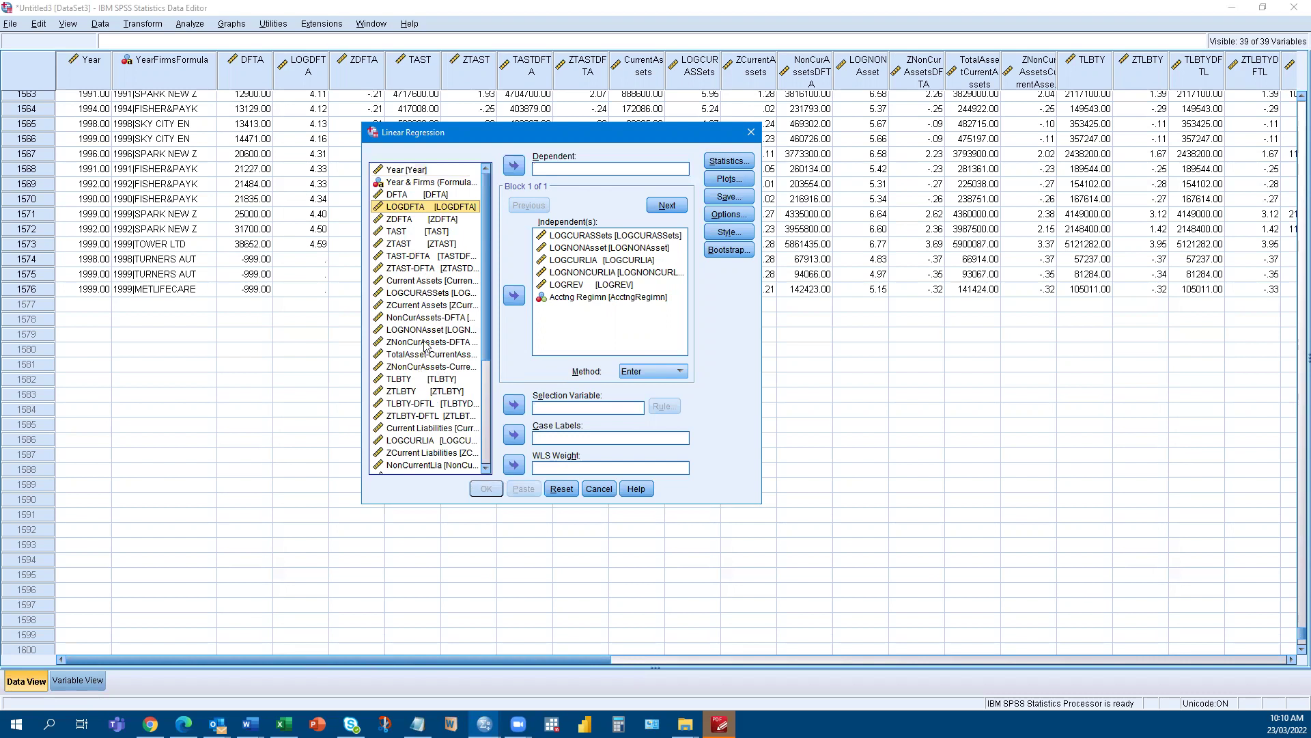
{"action": "left_click", "coordinate": [513, 164]}
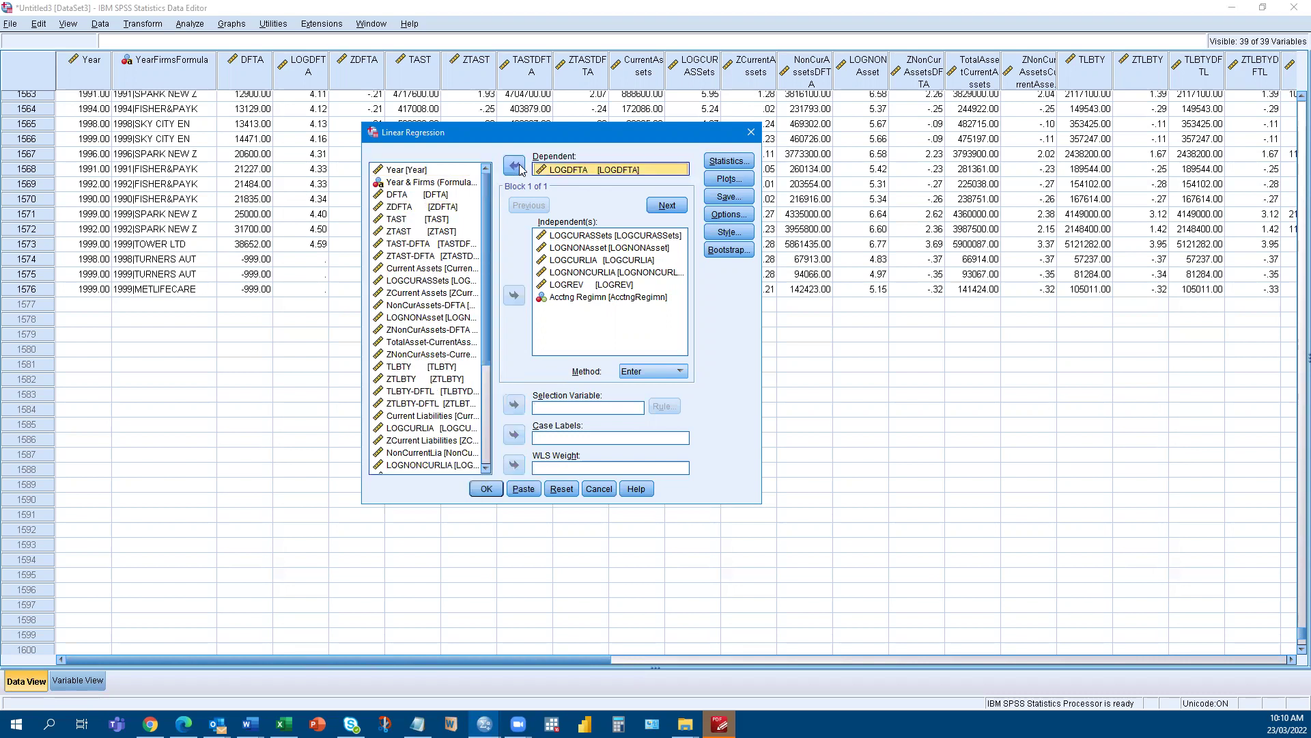
{"action": "left_click", "coordinate": [610, 260]}
{"action": "key", "text": "ctrl+a"}
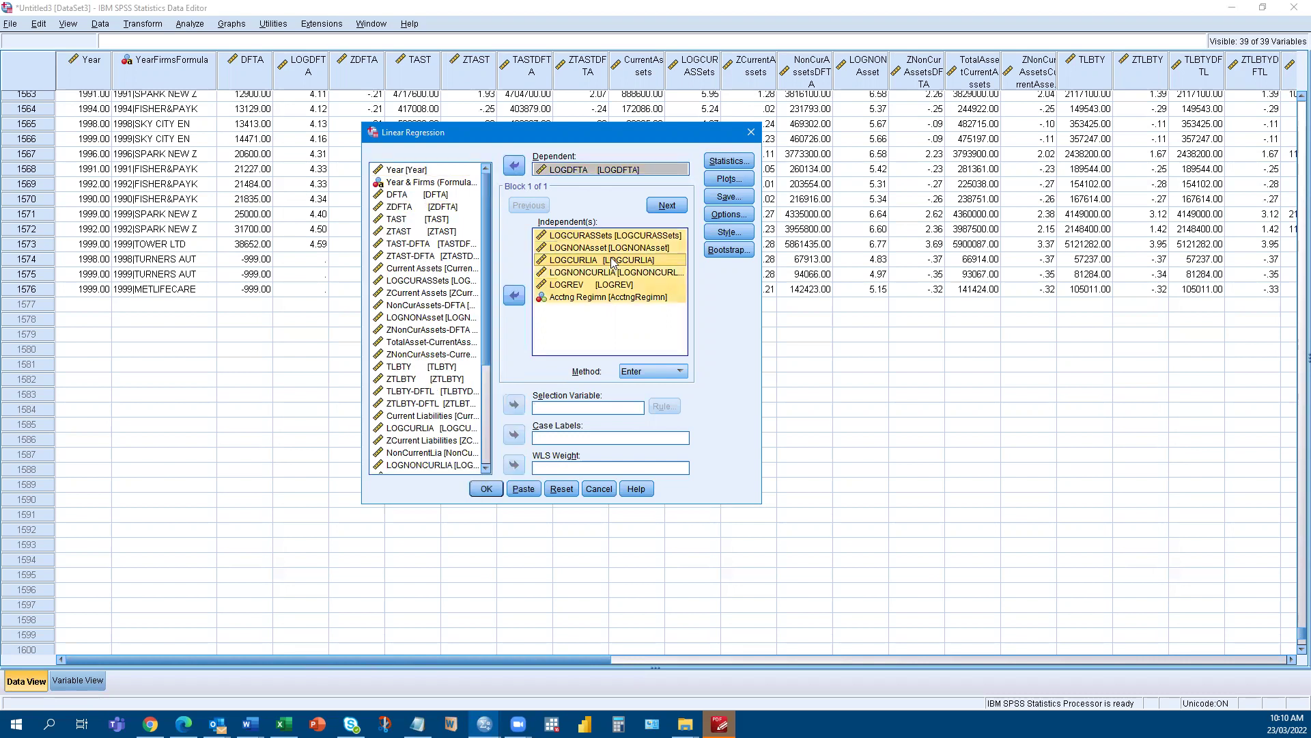
{"action": "left_click", "coordinate": [514, 295]}
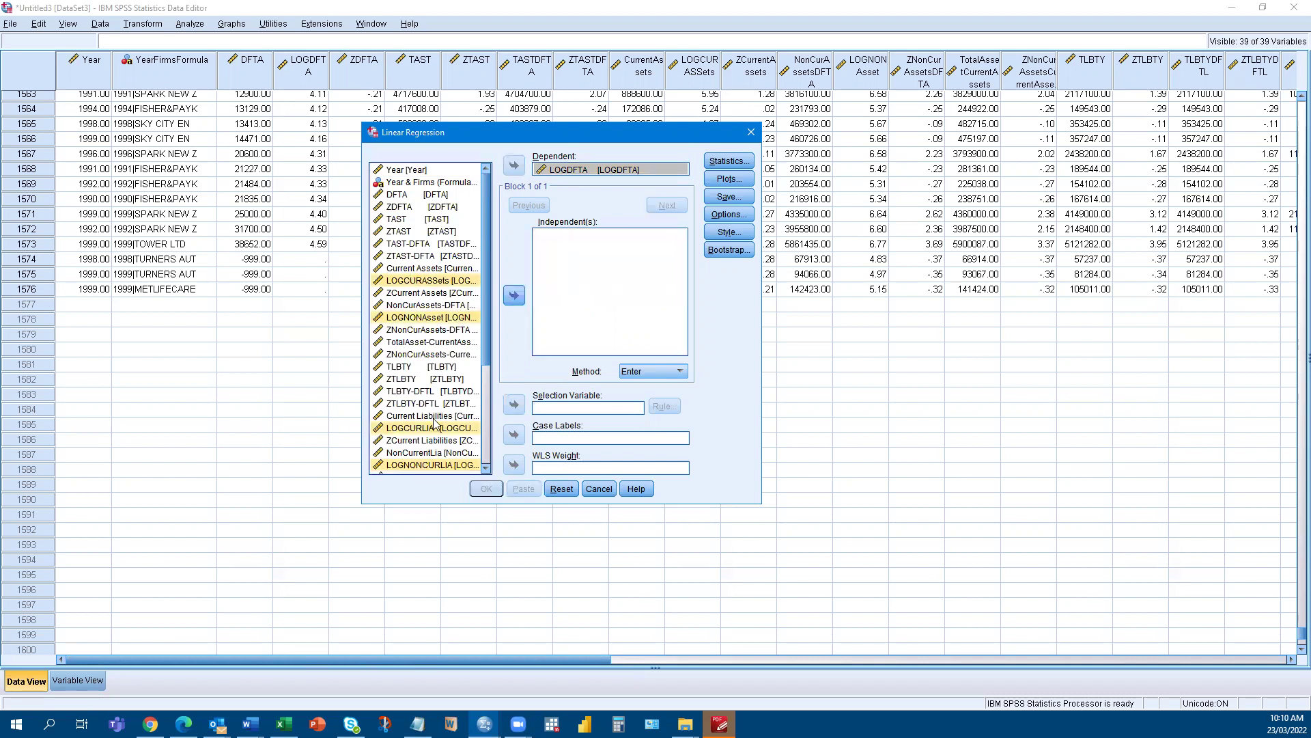
{"action": "left_click", "coordinate": [514, 295]}
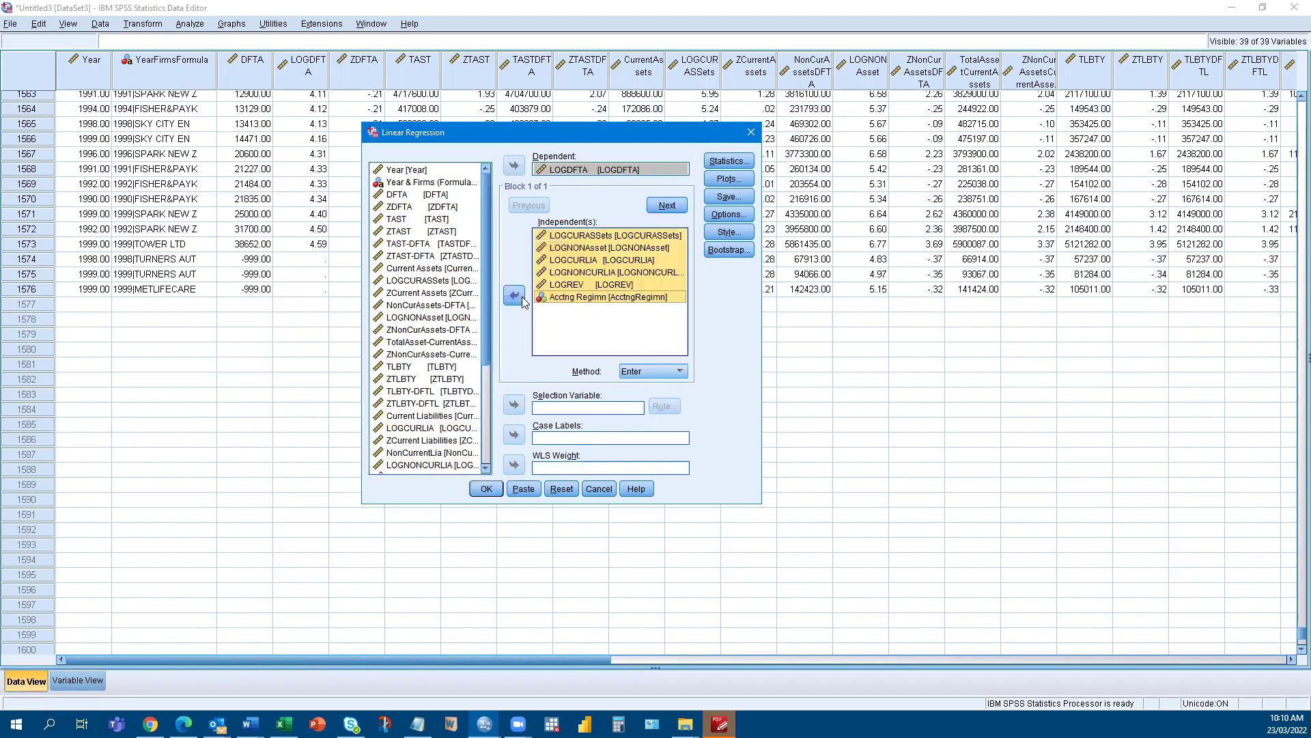
Step: Run the LOGDFTA regression with missing values excluded listwise
{"action": "left_click", "coordinate": [729, 214]}
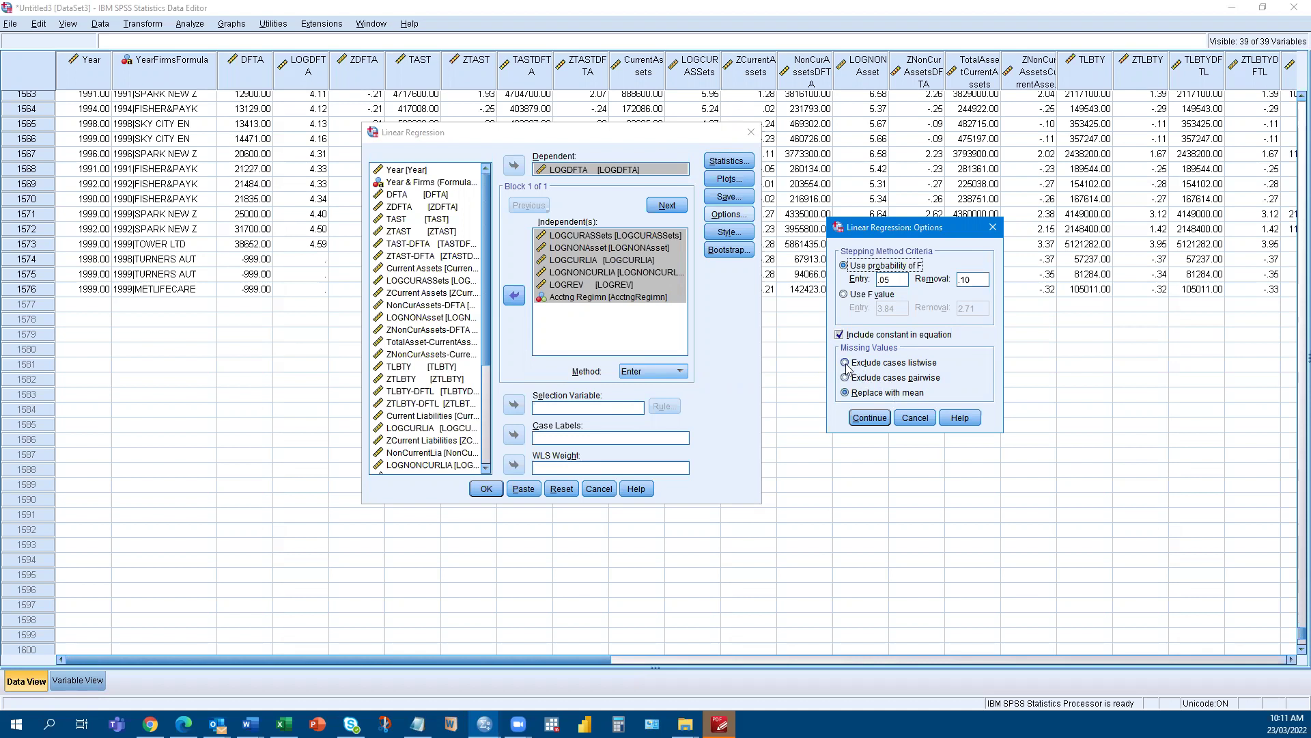
{"action": "left_click", "coordinate": [926, 369]}
{"action": "left_click", "coordinate": [870, 418]}
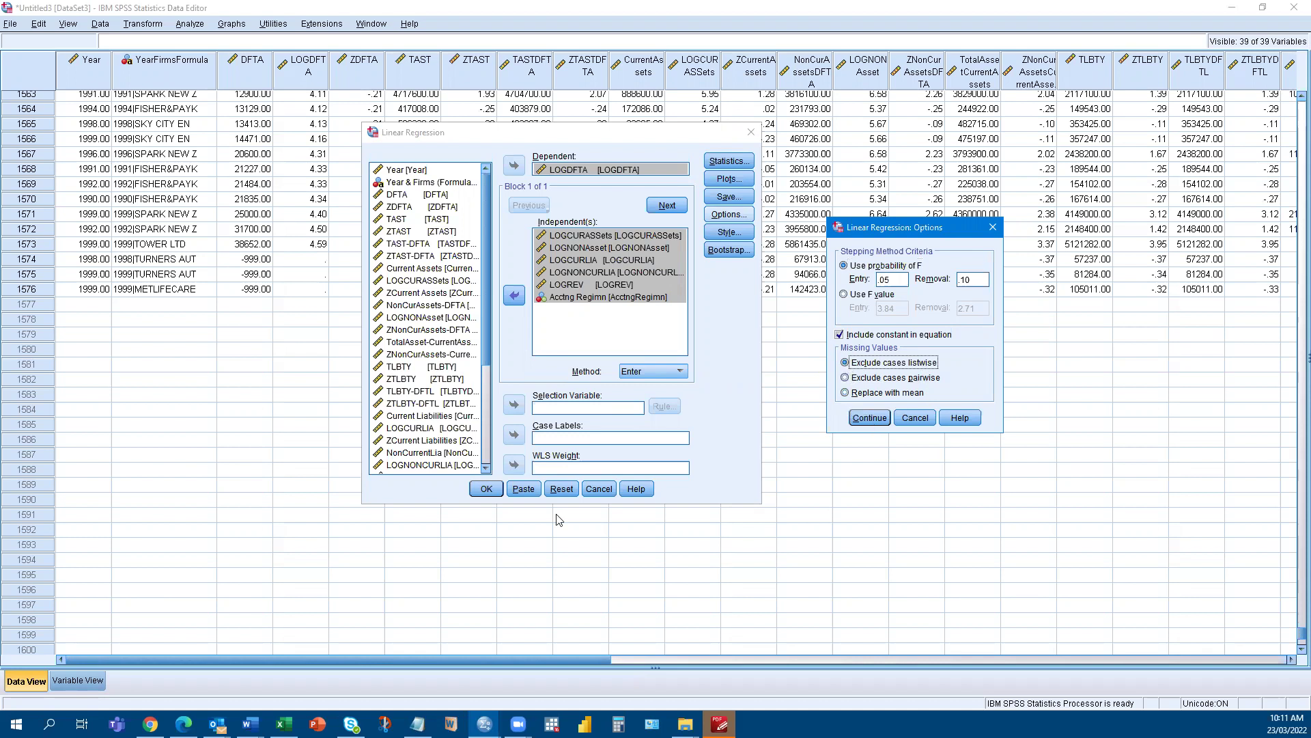
{"action": "left_click", "coordinate": [486, 489]}
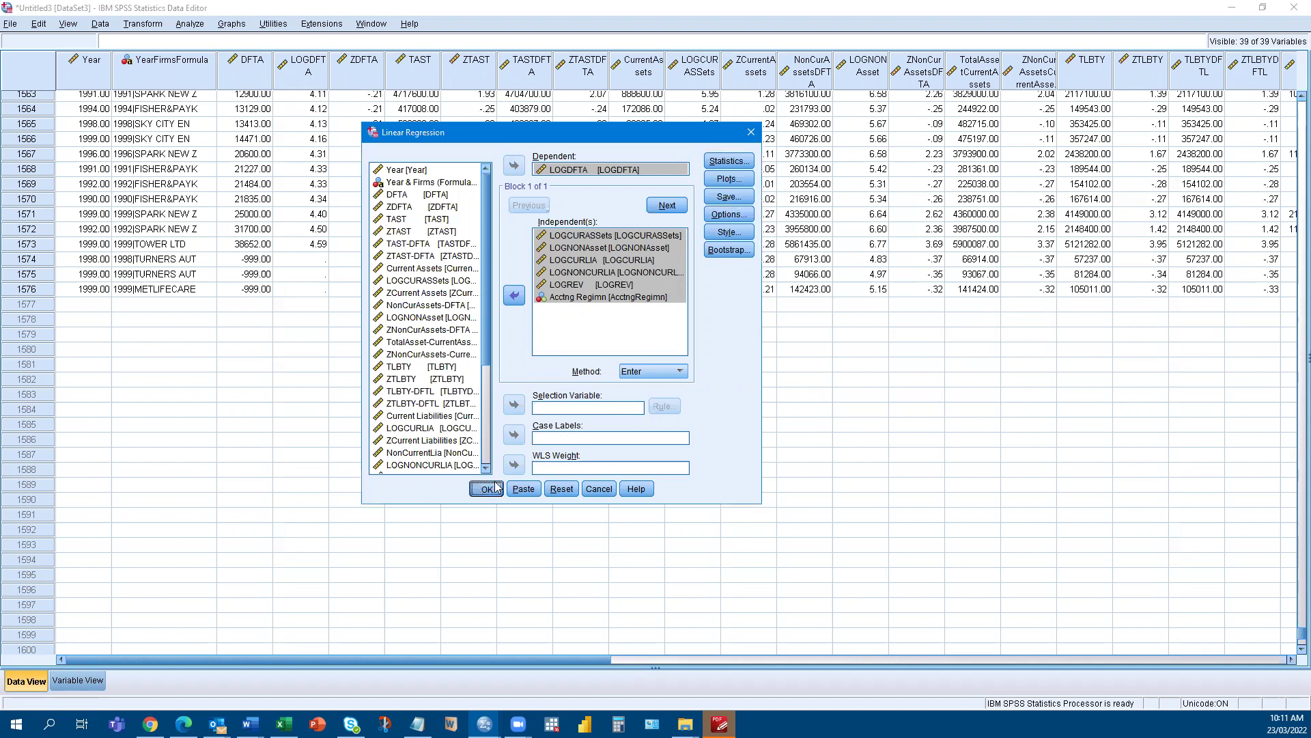
{"action": "scroll", "coordinate": [944, 314], "scroll_direction": "down", "scroll_amount": 3}
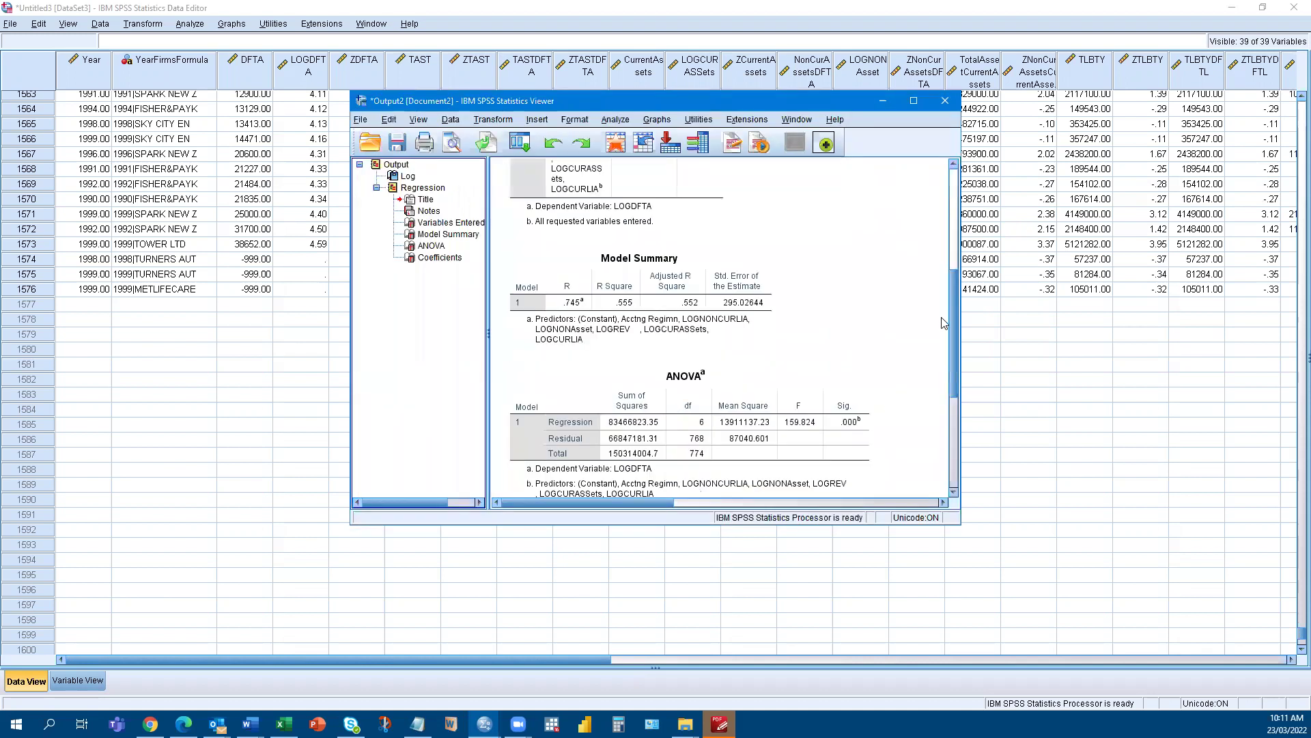
{"action": "scroll", "coordinate": [944, 338], "scroll_direction": "down", "scroll_amount": 2}
{"action": "scroll", "coordinate": [947, 362], "scroll_direction": "down", "scroll_amount": 1}
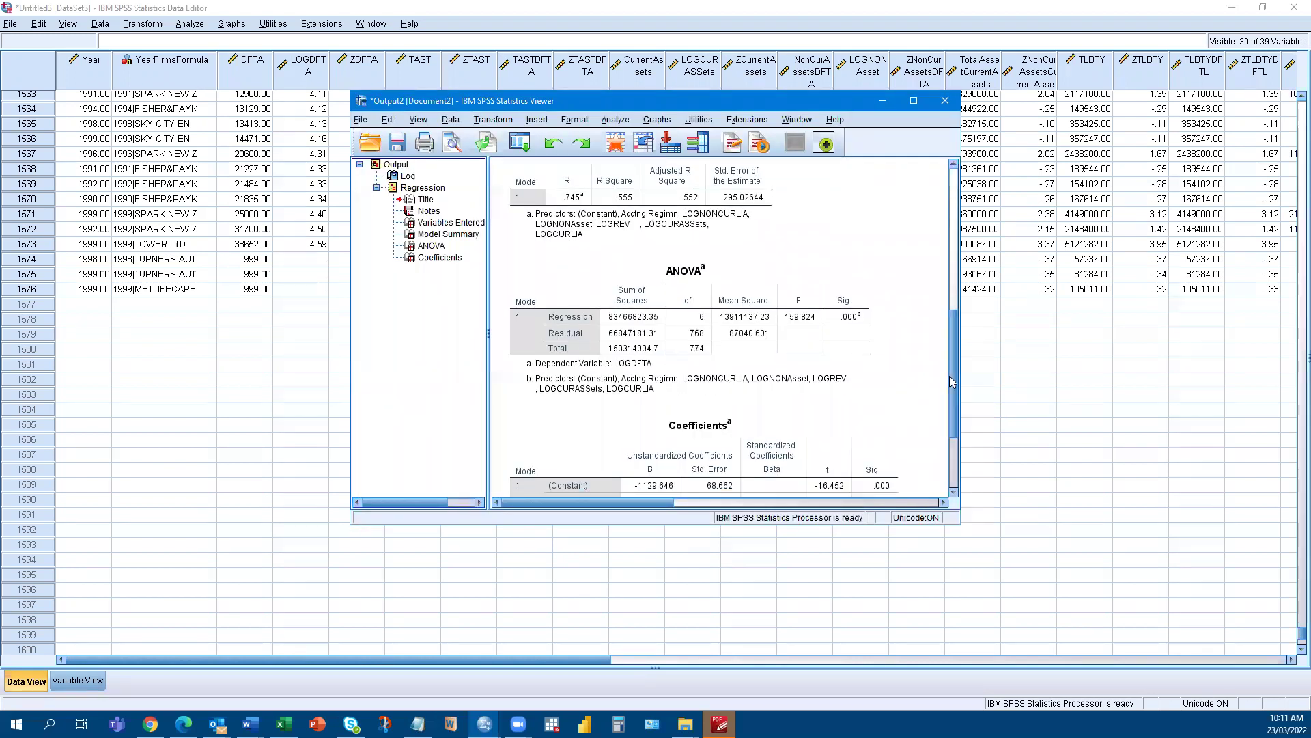
{"action": "scroll", "coordinate": [950, 402], "scroll_direction": "down", "scroll_amount": 2}
{"action": "scroll", "coordinate": [902, 417], "scroll_direction": "down", "scroll_amount": 2}
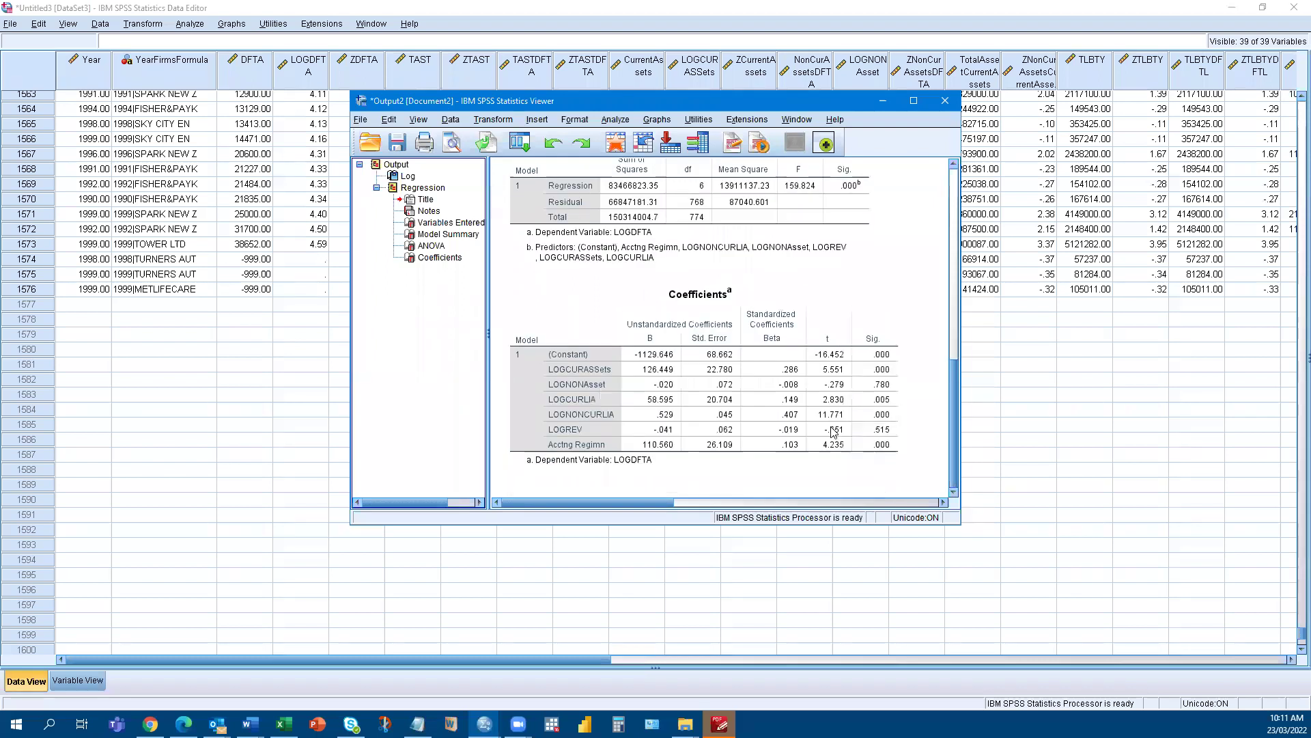
Step: Rerun the LOGDFTA linear regression from the Viewer with Exclude cases pairwise
{"action": "left_click", "coordinate": [617, 122]}
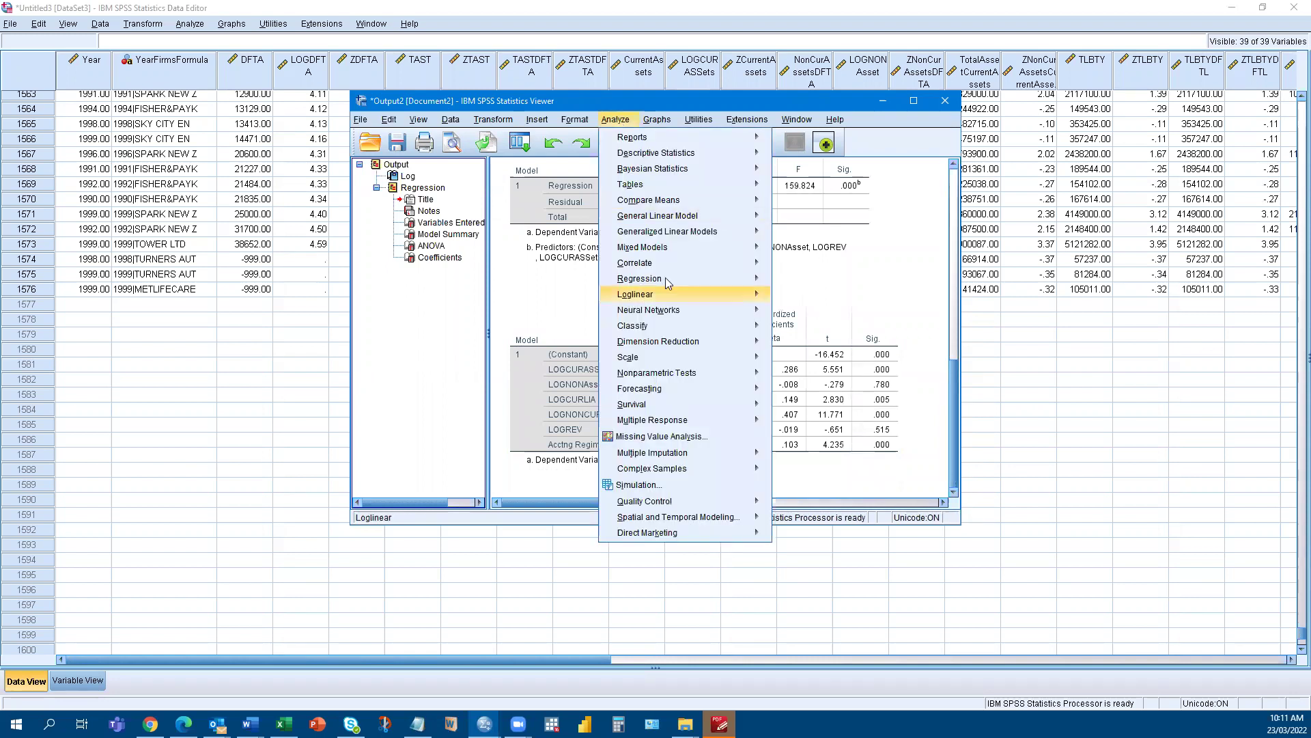
{"action": "mouse_move", "coordinate": [726, 284]}
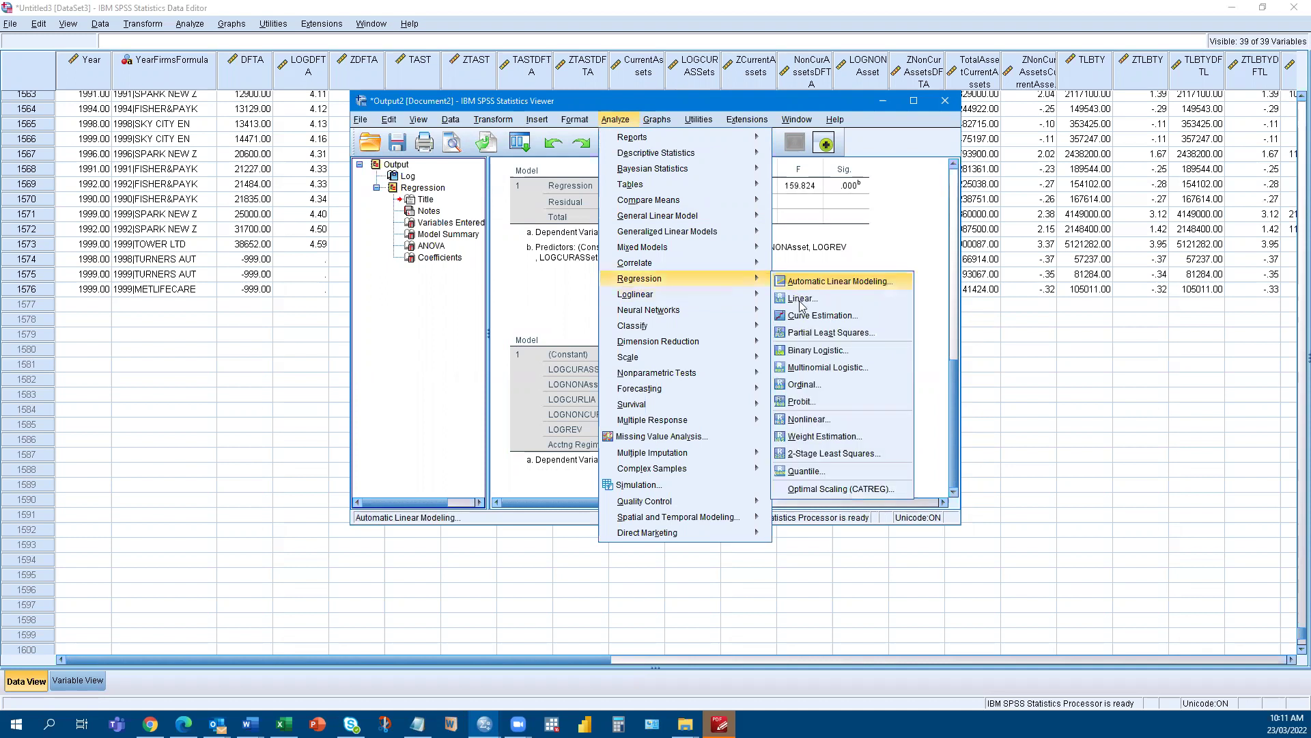
{"action": "left_click", "coordinate": [805, 305]}
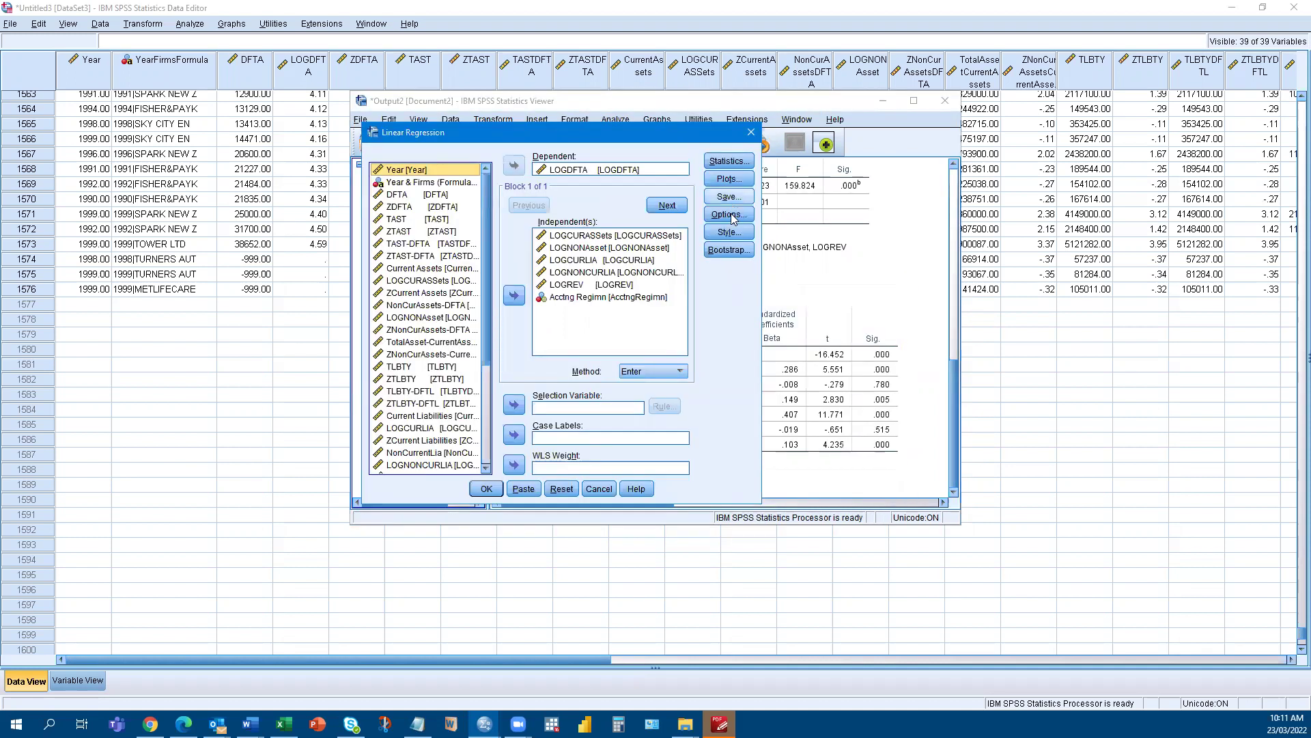
{"action": "left_click", "coordinate": [731, 216]}
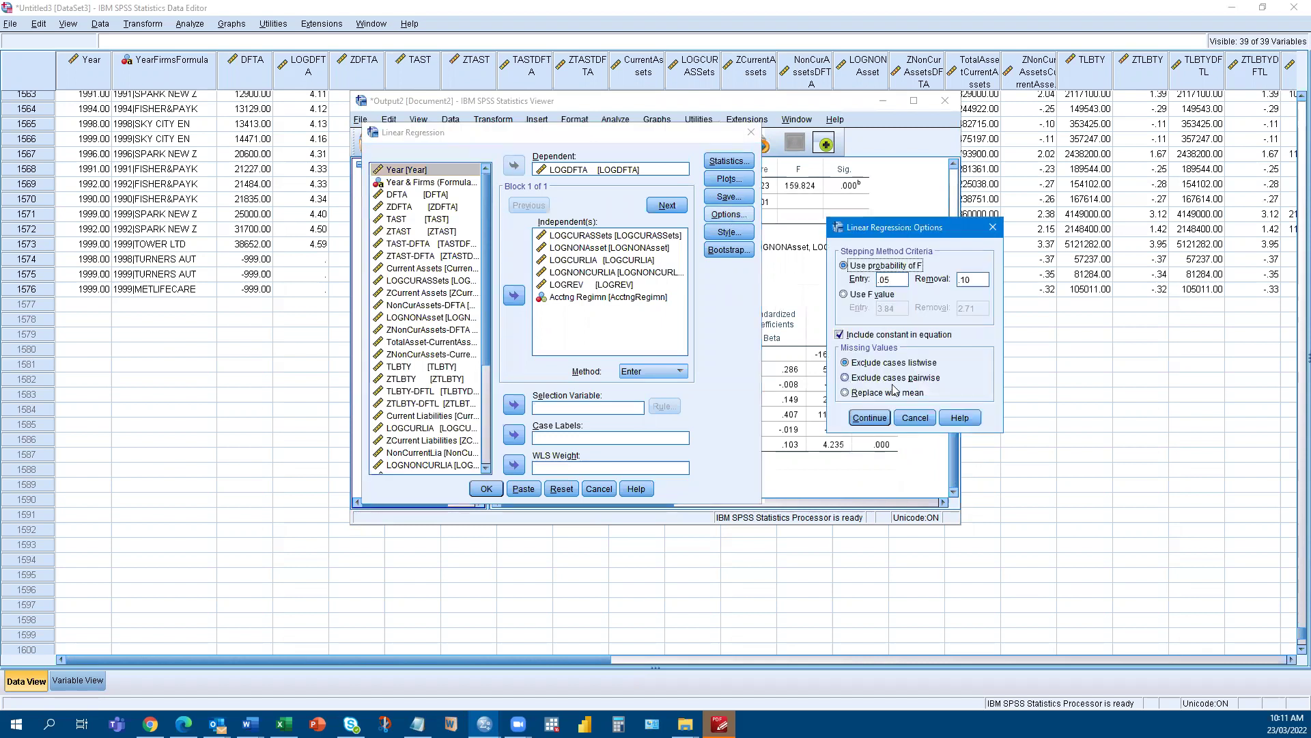
{"action": "left_click", "coordinate": [929, 385]}
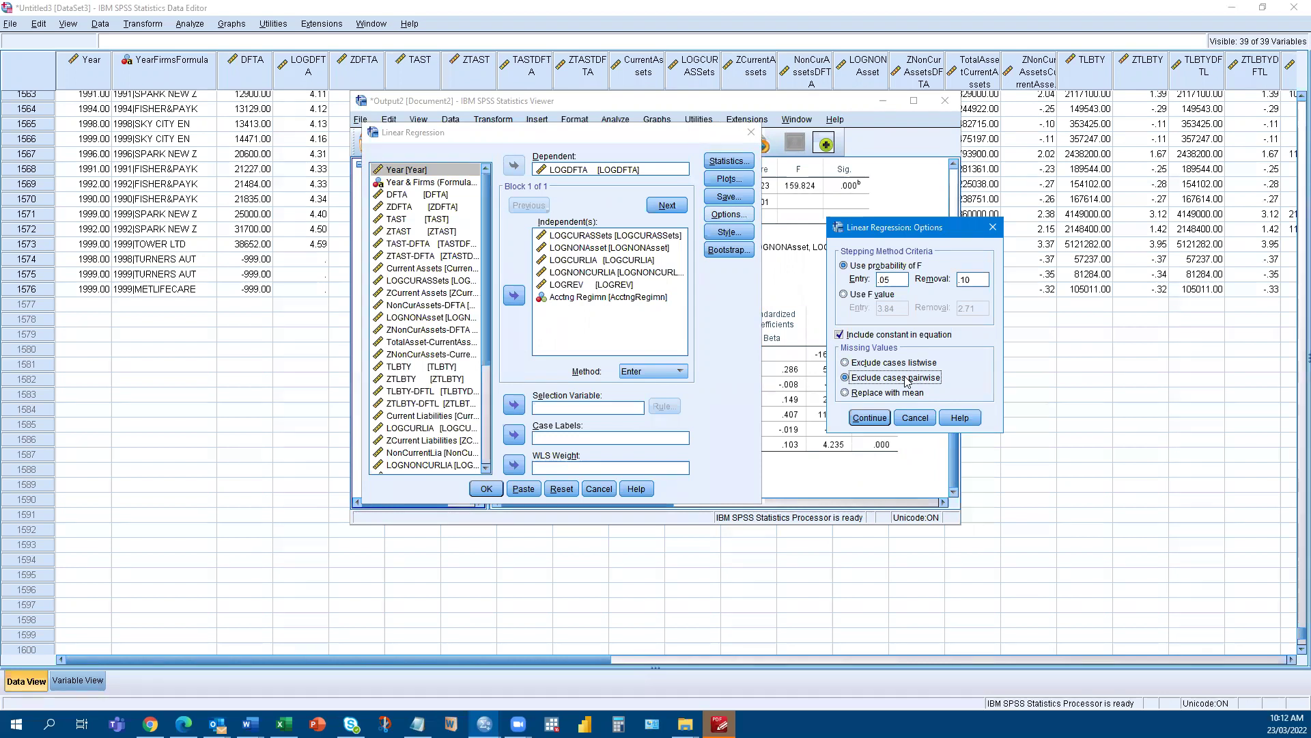
{"action": "key", "text": "Return"}
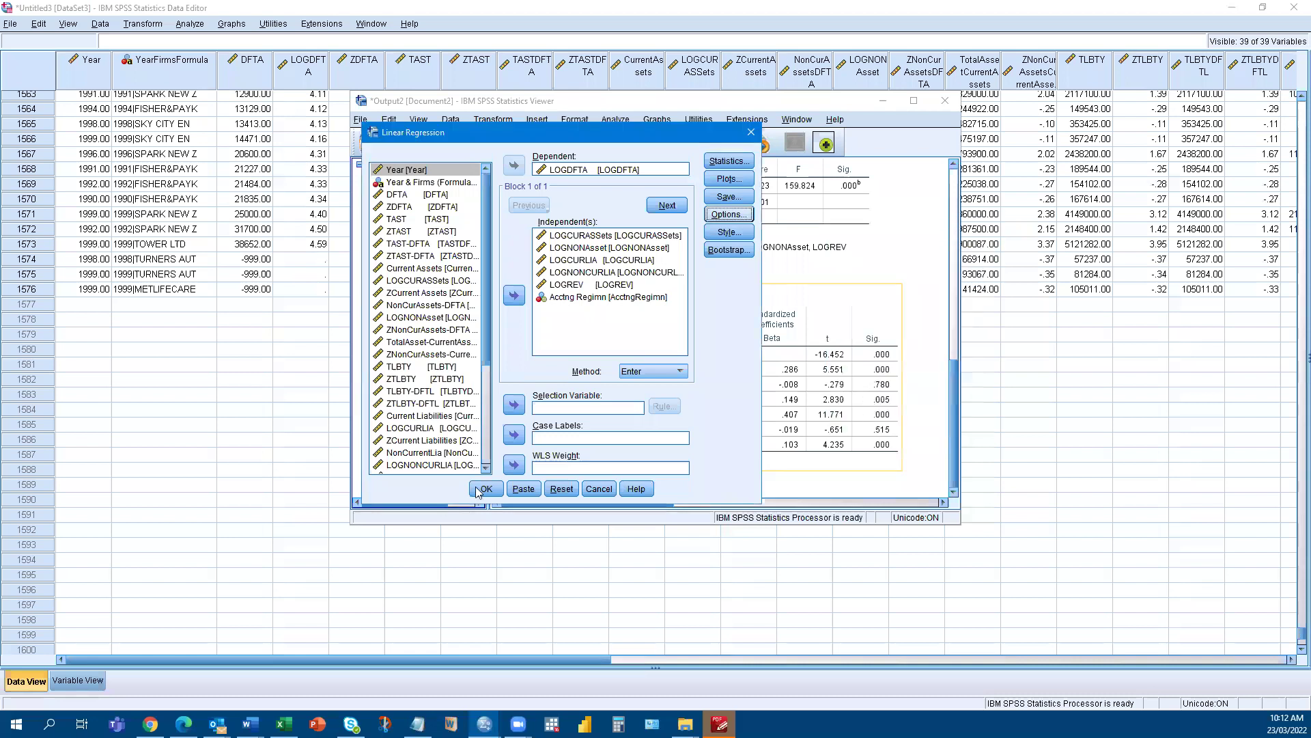
{"action": "left_click", "coordinate": [481, 489]}
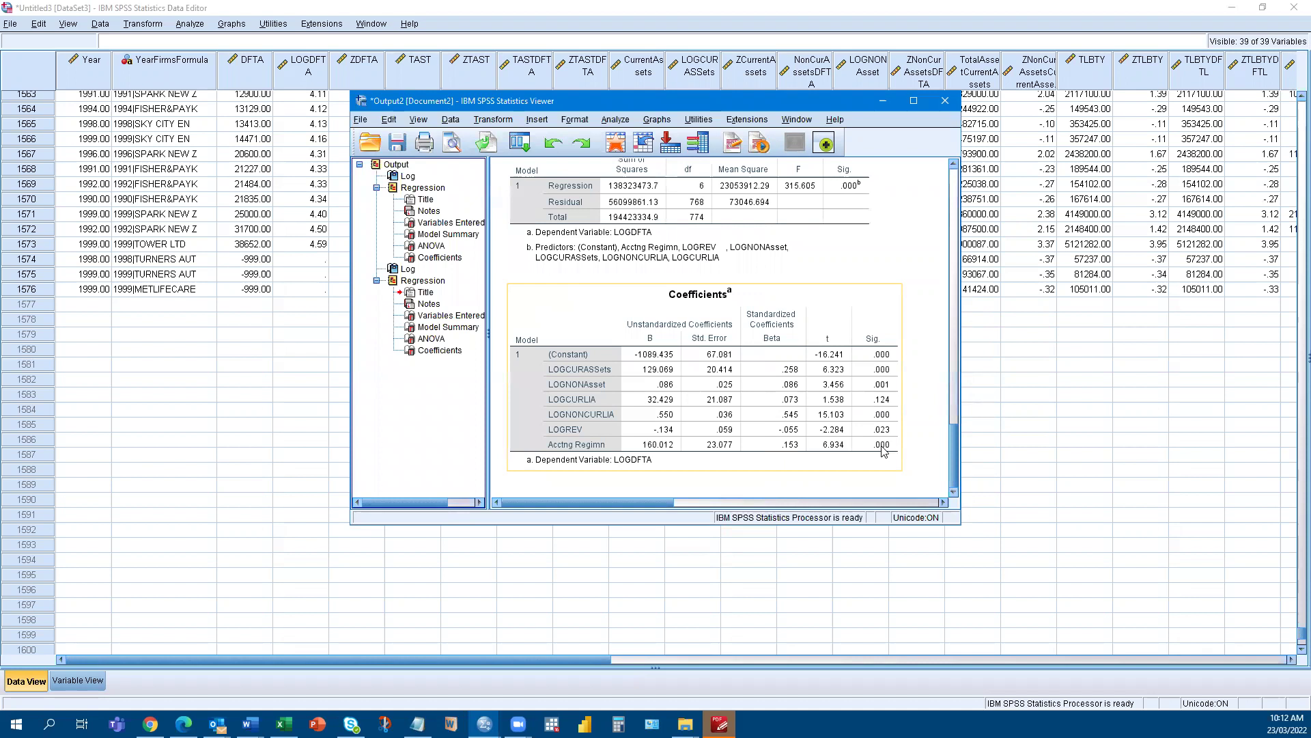
Step: Bring up the Analyze > Regression submenu from the Output Viewer
{"action": "left_click", "coordinate": [614, 121]}
{"action": "mouse_move", "coordinate": [764, 289]}
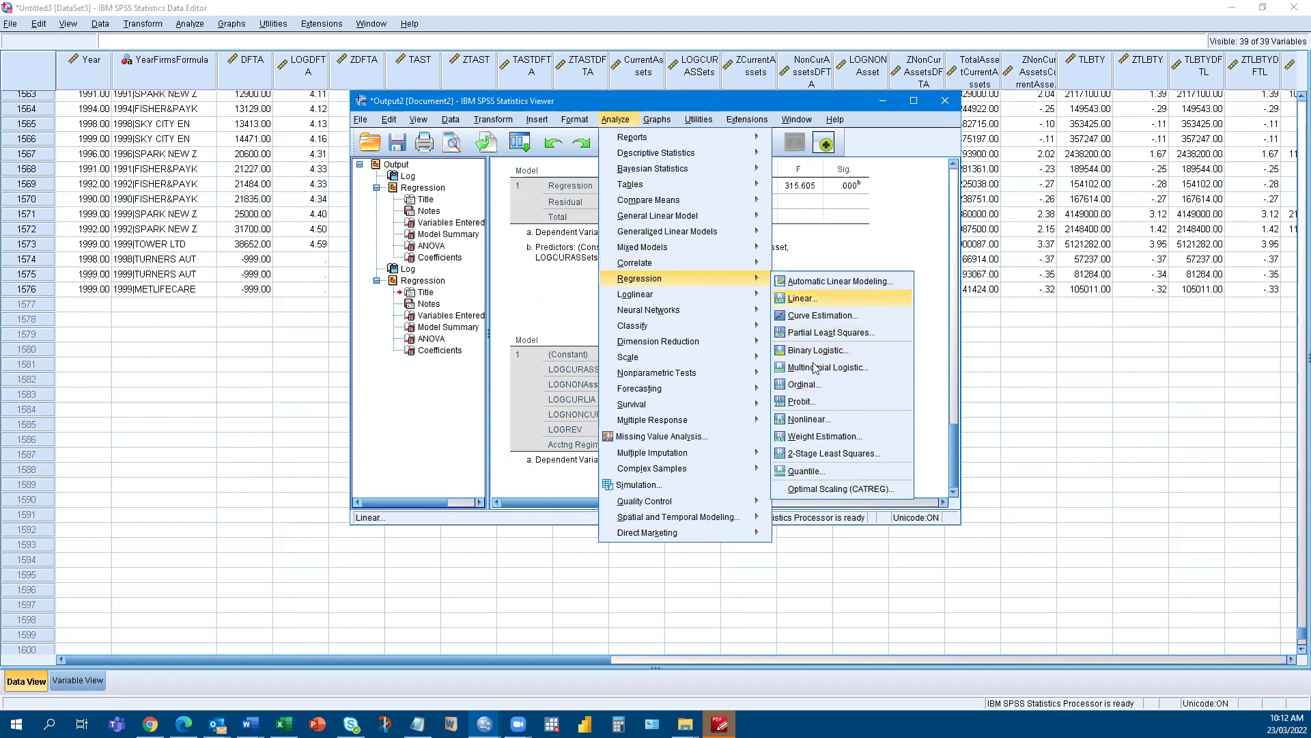
Step: Run a third LOGDFTA linear regression with missing values replaced by the mean
{"action": "left_click", "coordinate": [802, 299]}
{"action": "left_click", "coordinate": [729, 214]}
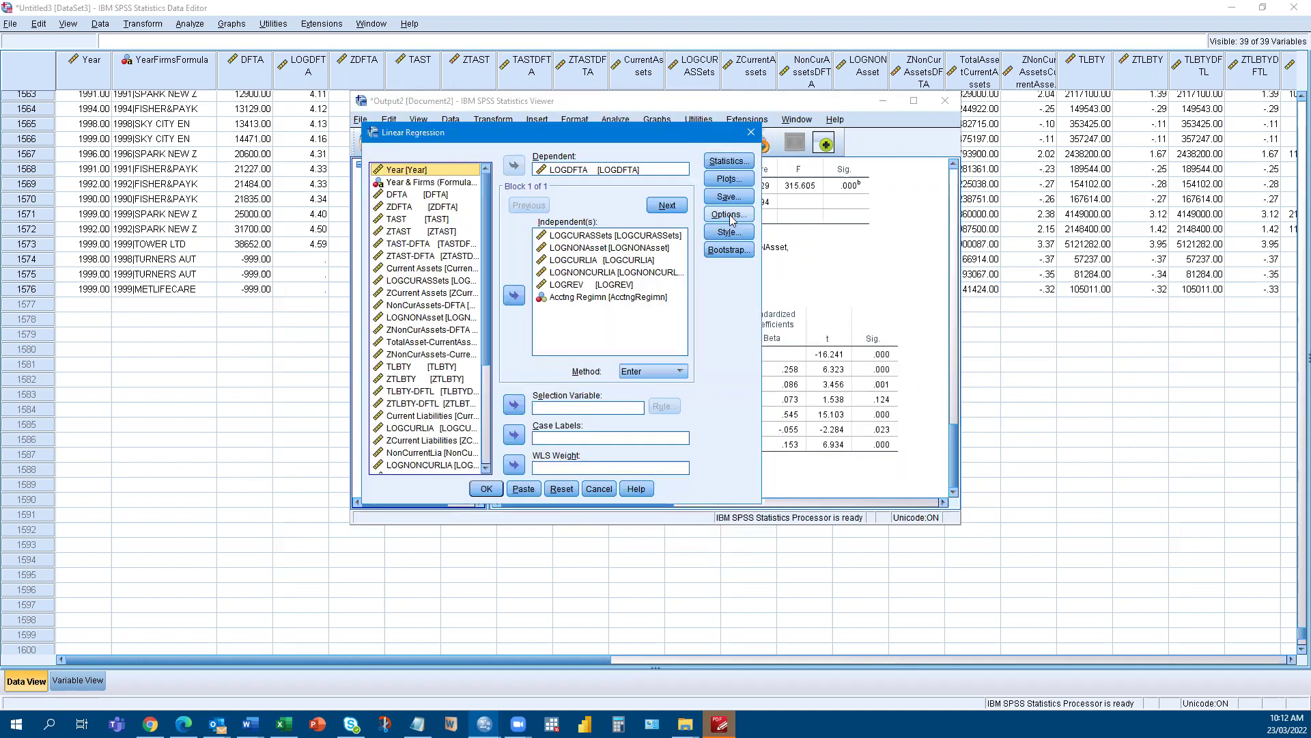
{"action": "left_click", "coordinate": [846, 394]}
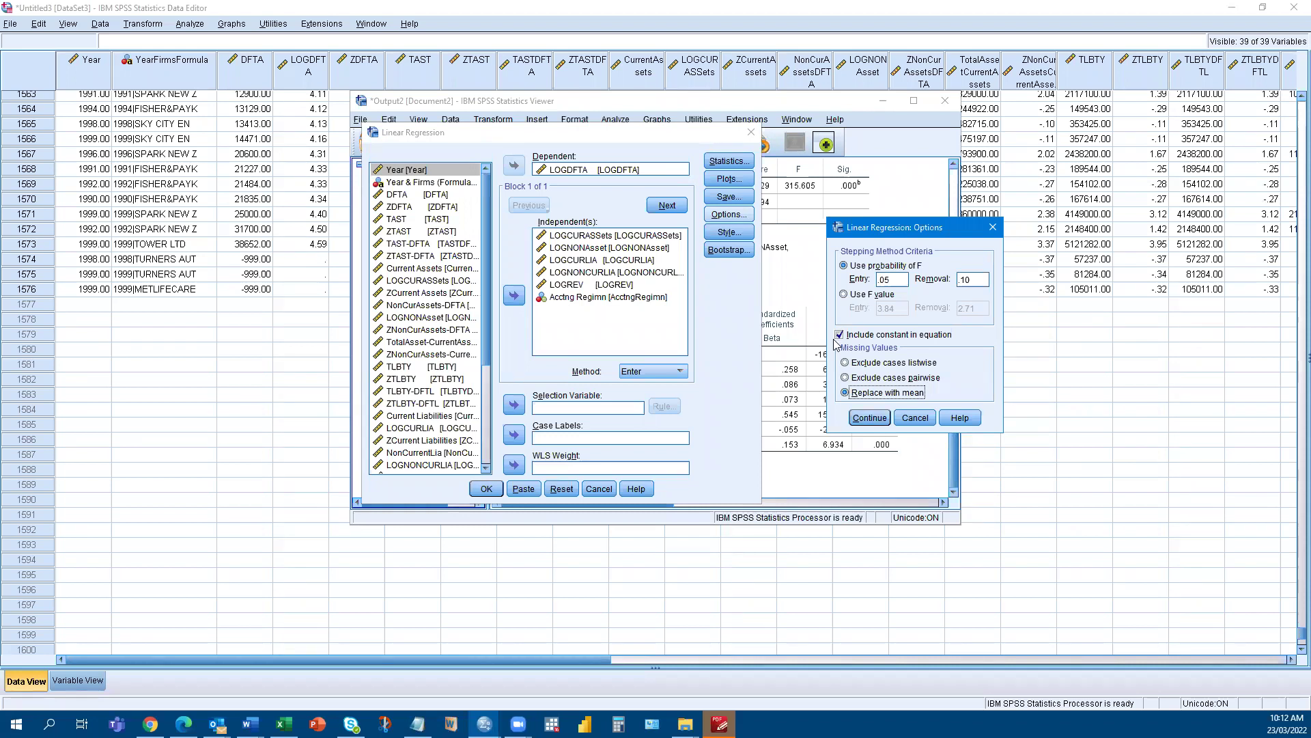
{"action": "left_click", "coordinate": [870, 418]}
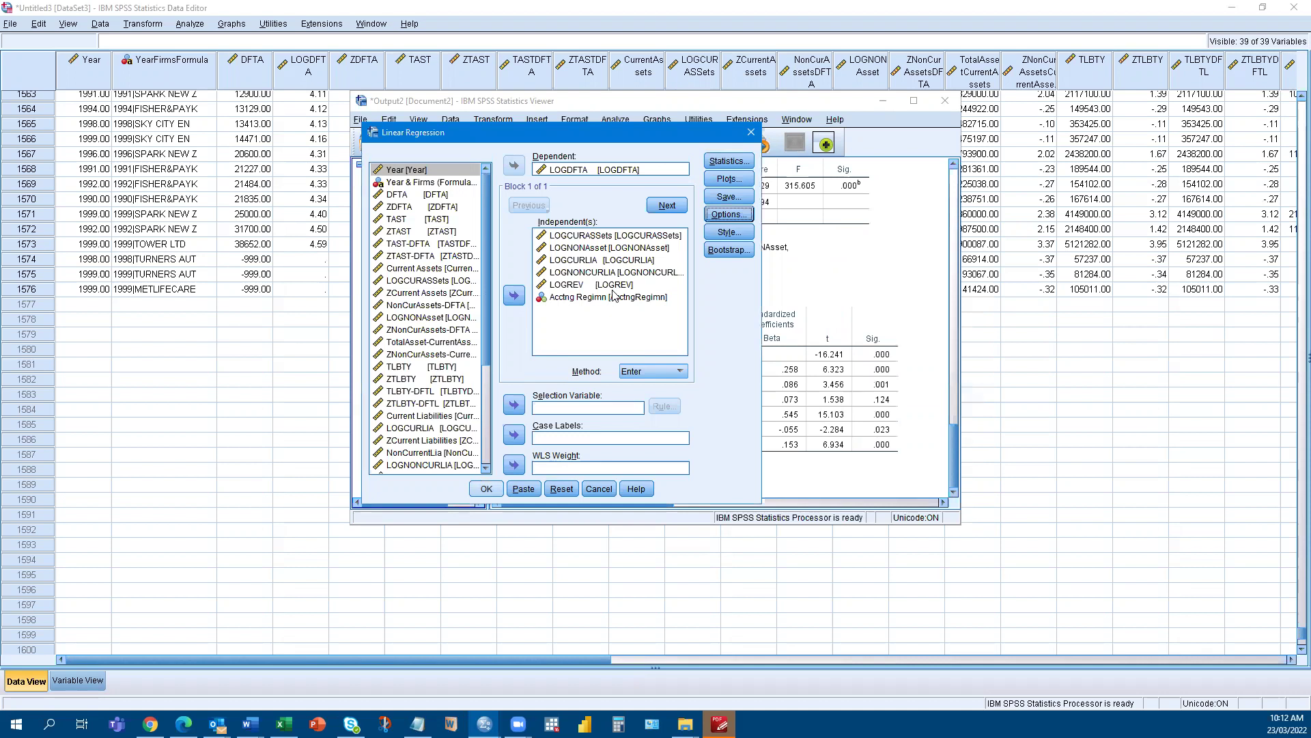
{"action": "left_click", "coordinate": [486, 489]}
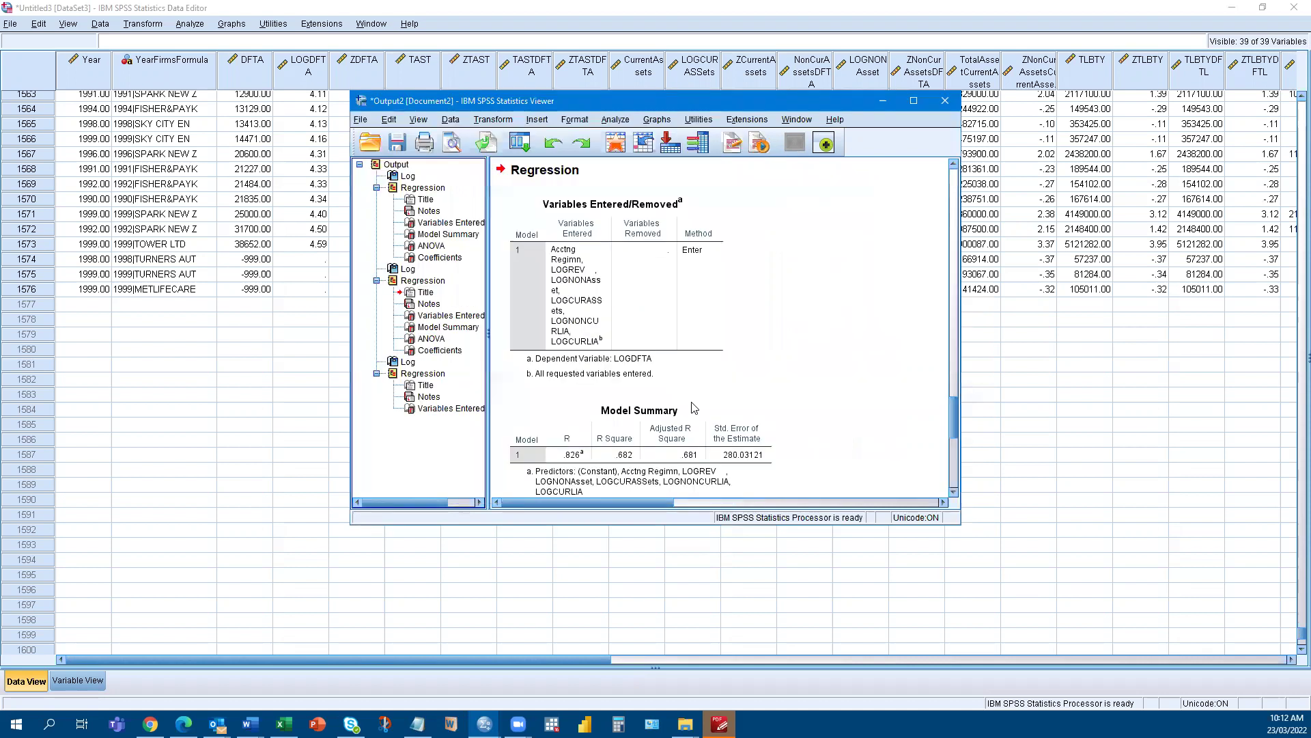